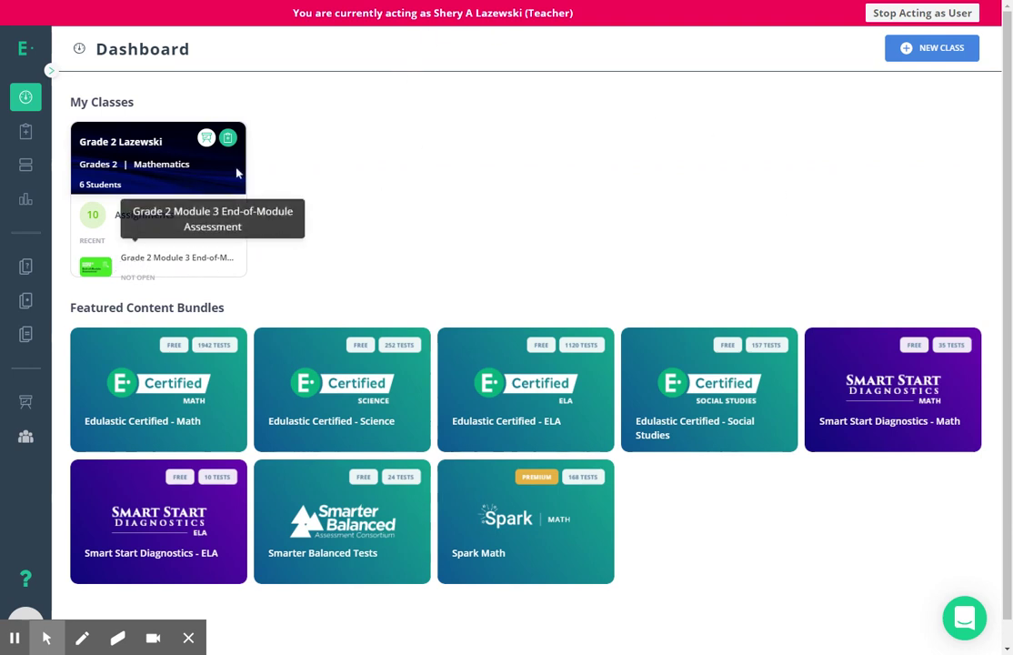
Go to the Assignments list and open the Grade 2 Module 3 assessment's live class board
left_click(25, 132)
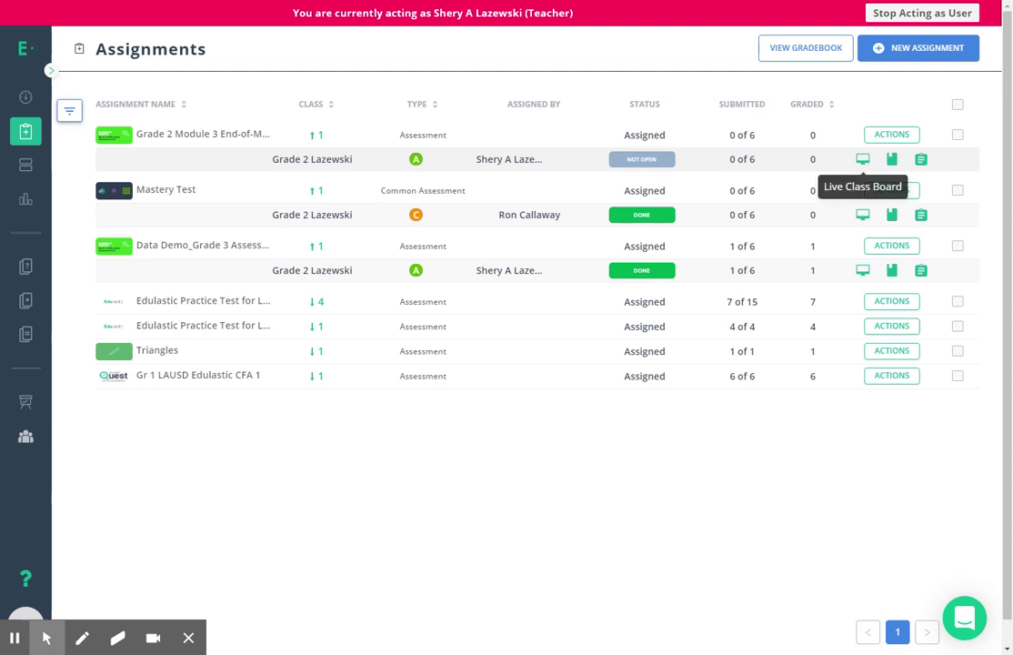
left_click(864, 159)
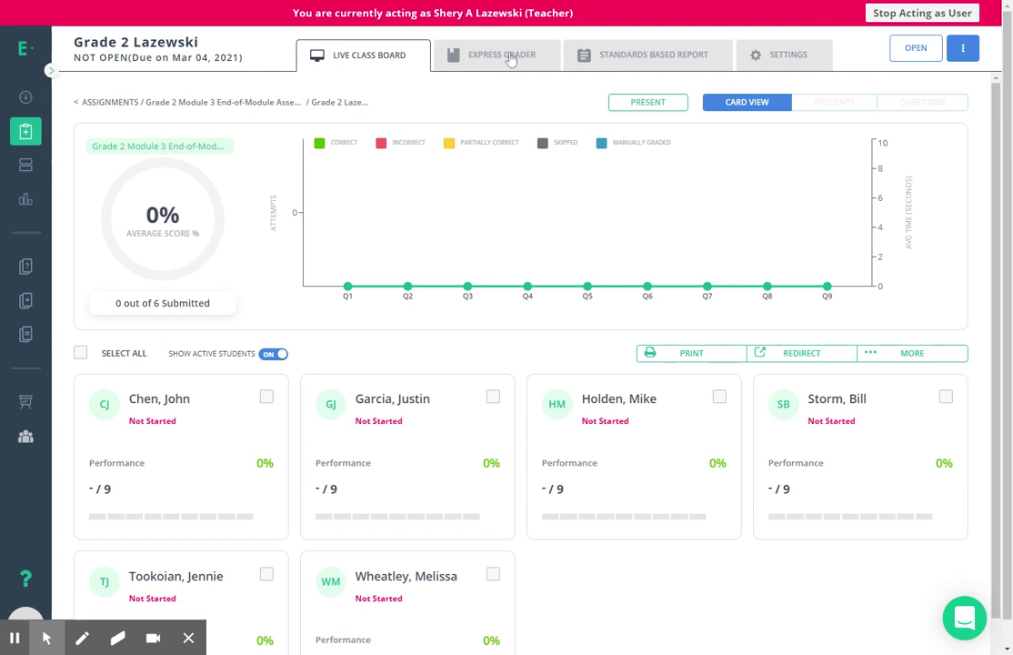
Check the Express Grader score grid, return to the Live Class Board, and open the assessment
left_click(511, 57)
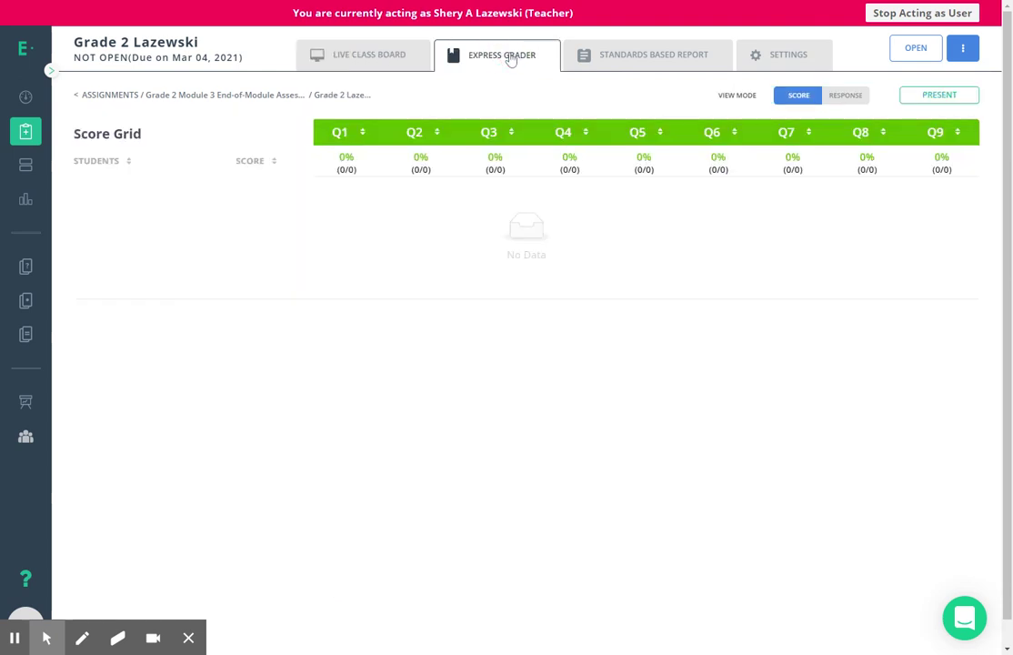
left_click(369, 60)
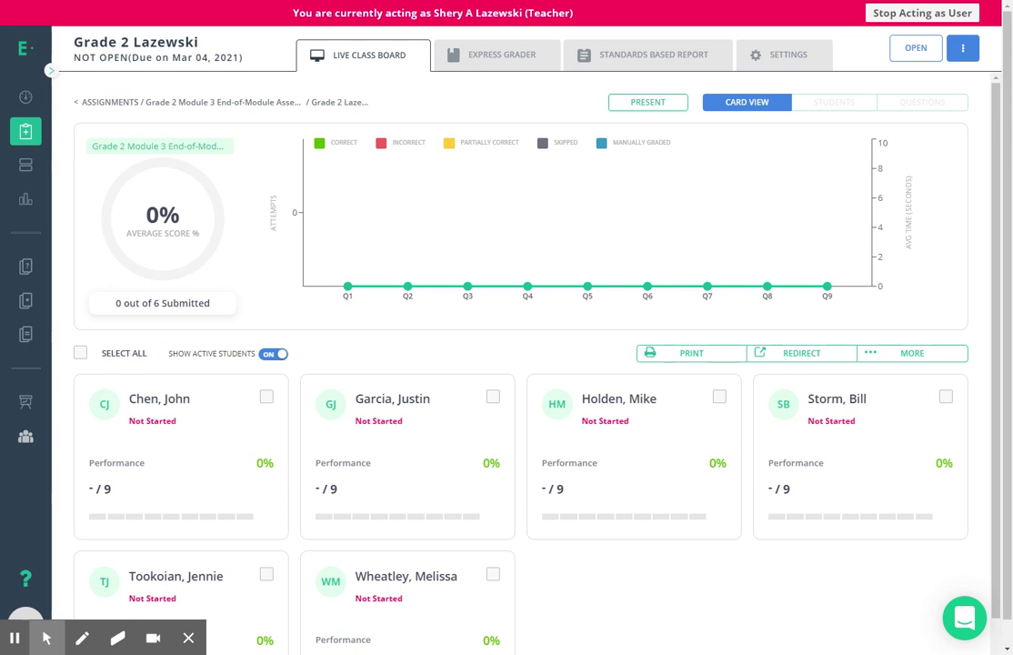
scroll(452, 354, "down", 1)
scroll(452, 355, "up", 1)
left_click(916, 50)
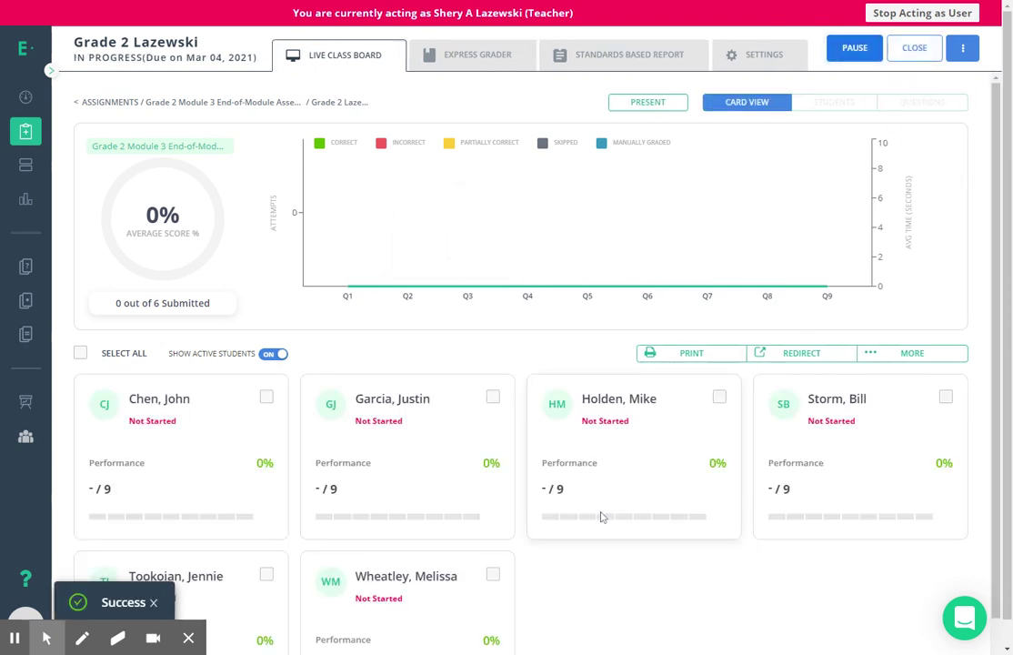
Select all six students and mark them as submitted, confirming with 'SUBMIT'
scroll(628, 536, "down", 1)
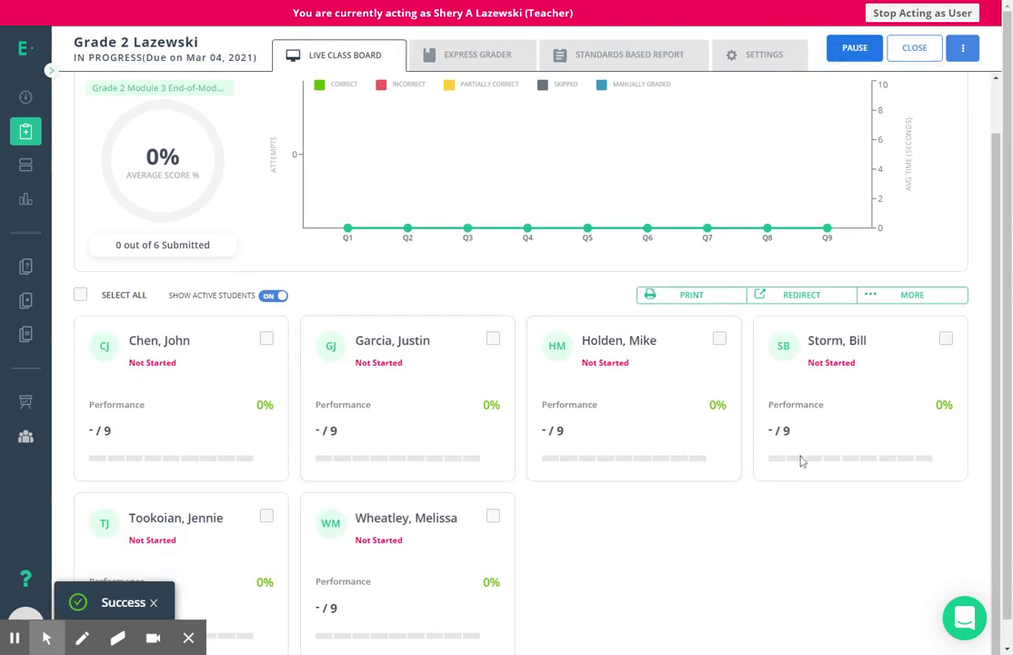
scroll(157, 389, "up", 1)
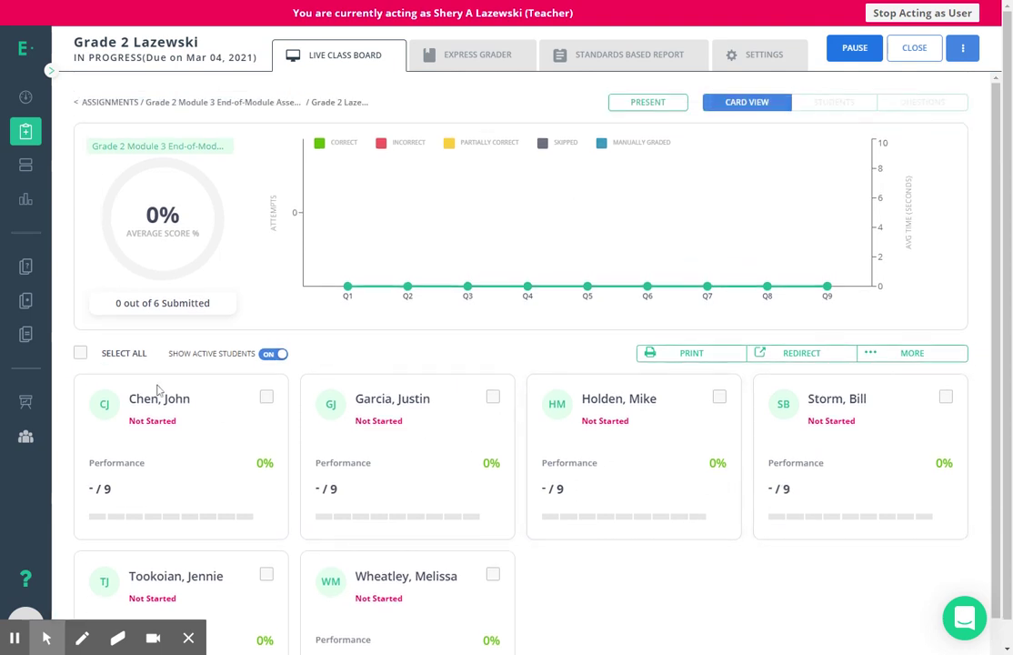
left_click(80, 353)
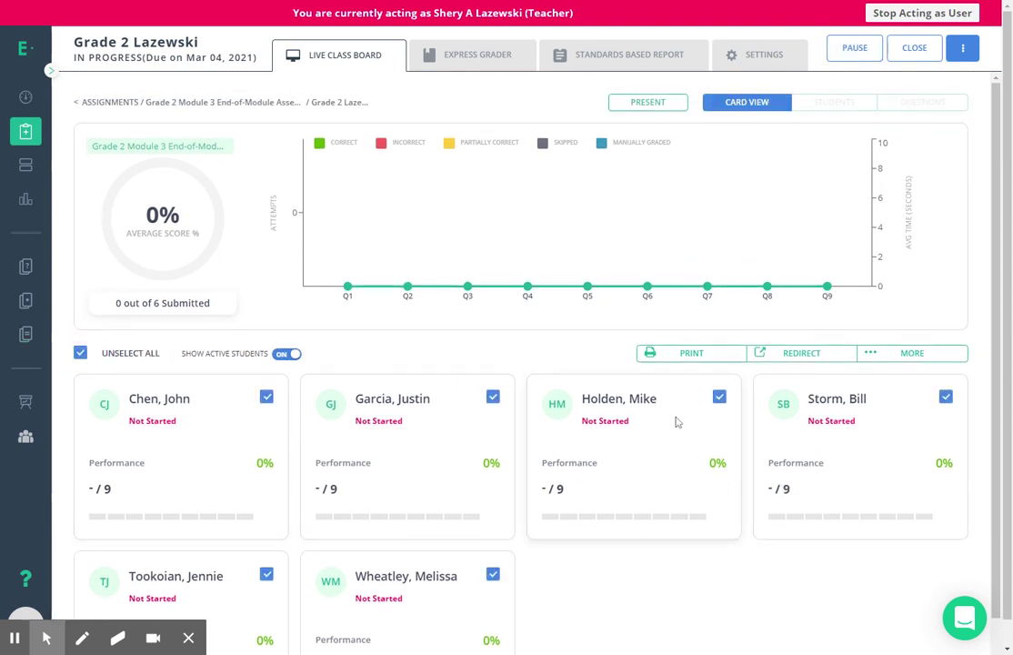
left_click(913, 355)
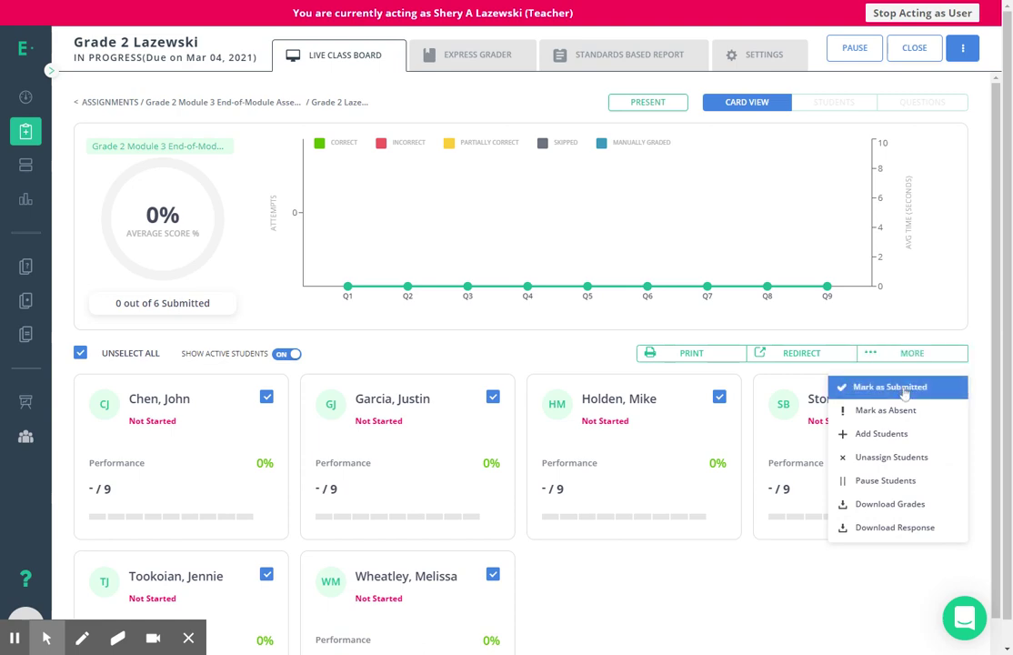
left_click(906, 388)
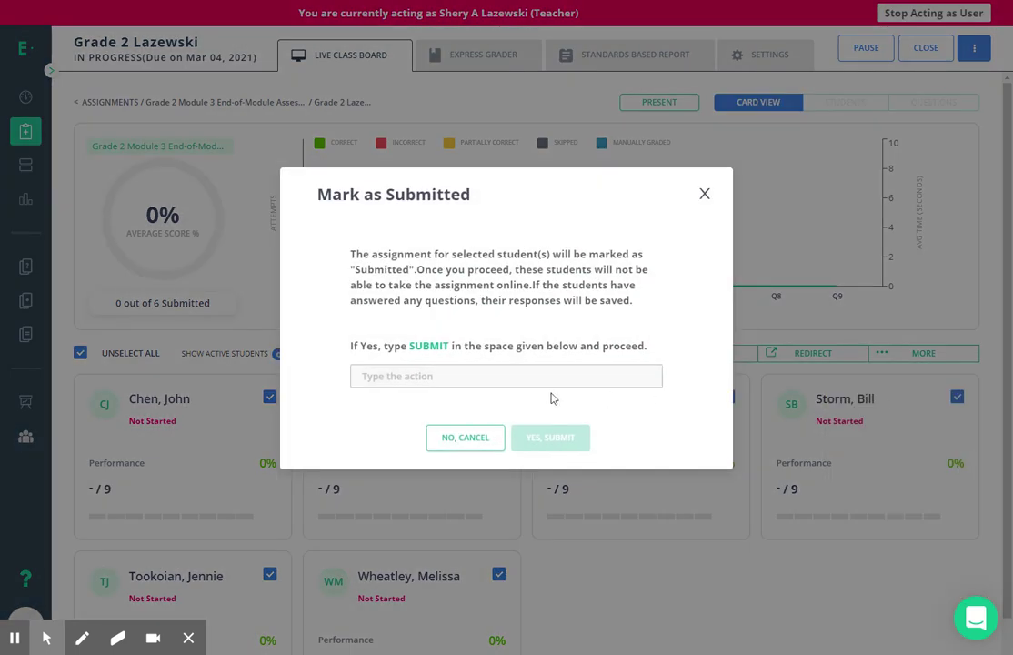
left_click(507, 376)
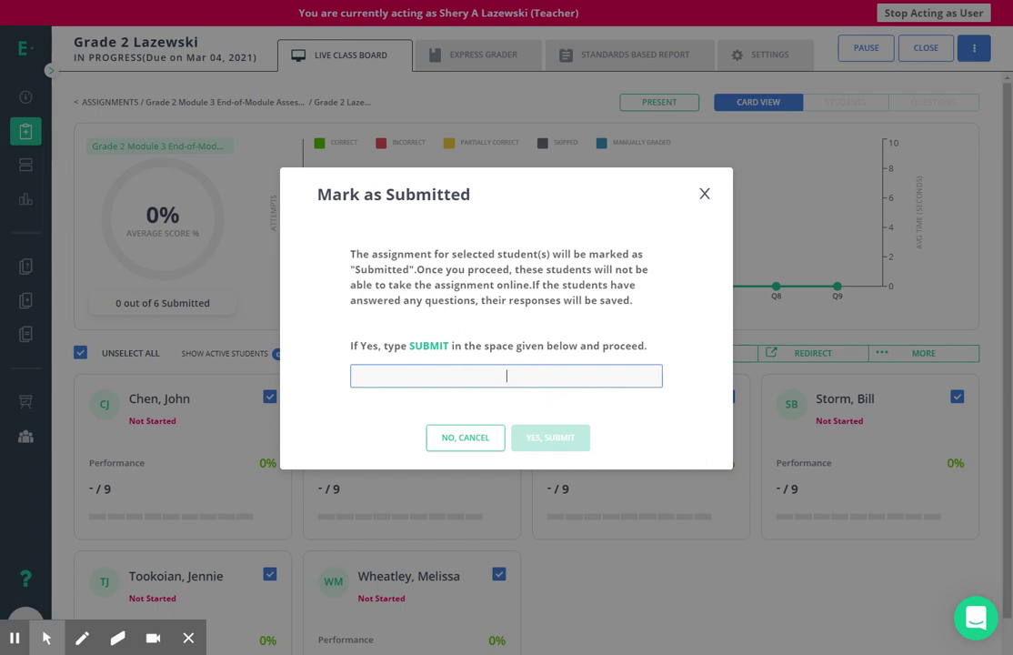
type("submit")
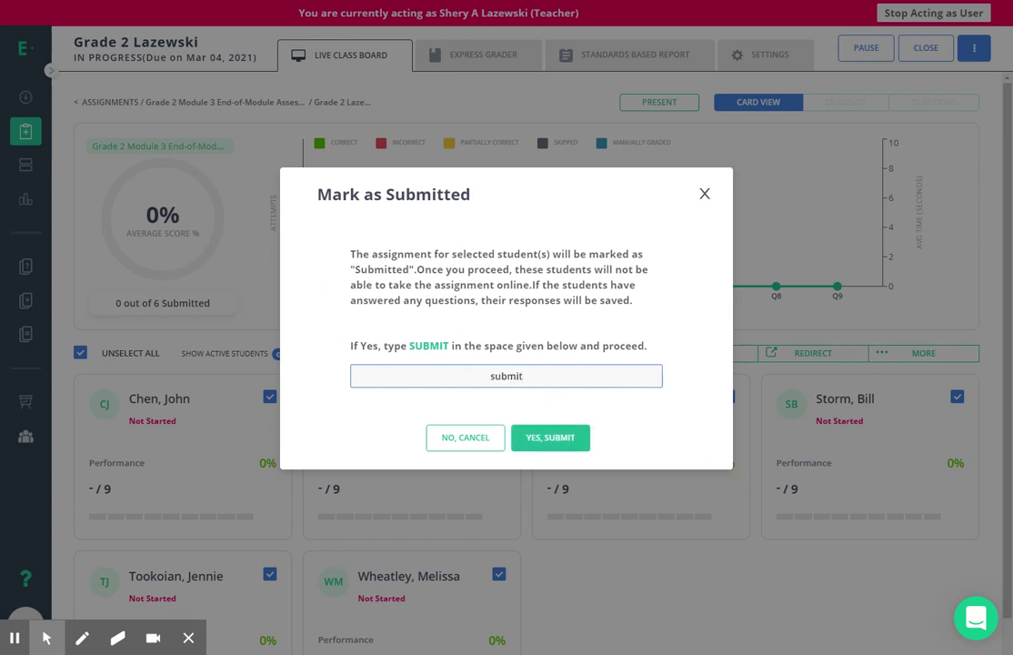
left_click(550, 438)
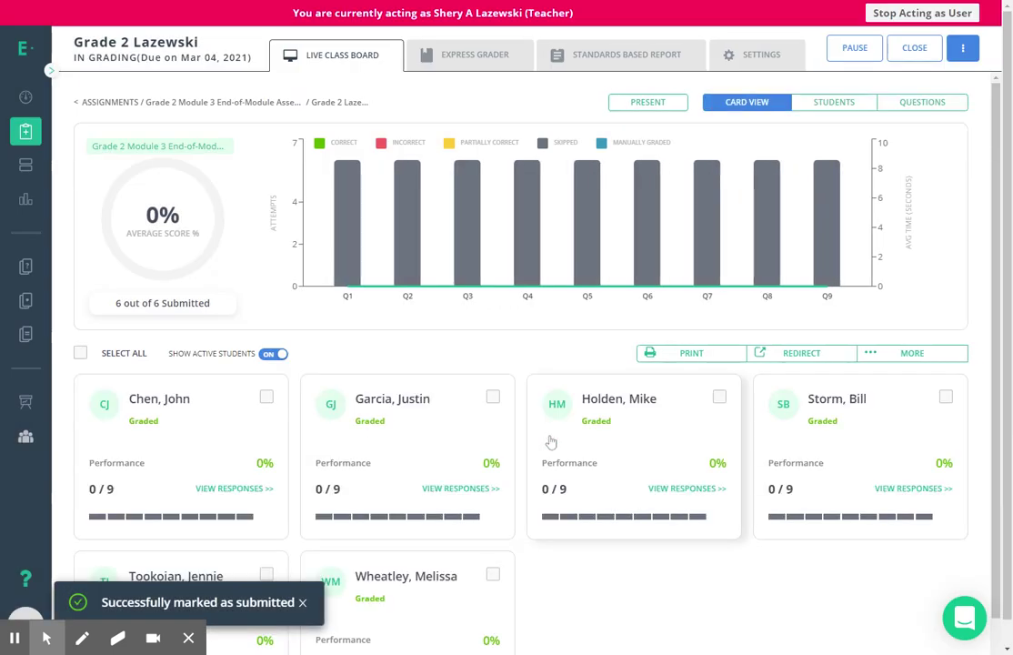
Review the updated board and bring up the Express Grader score grid
scroll(500, 413, "down", 1)
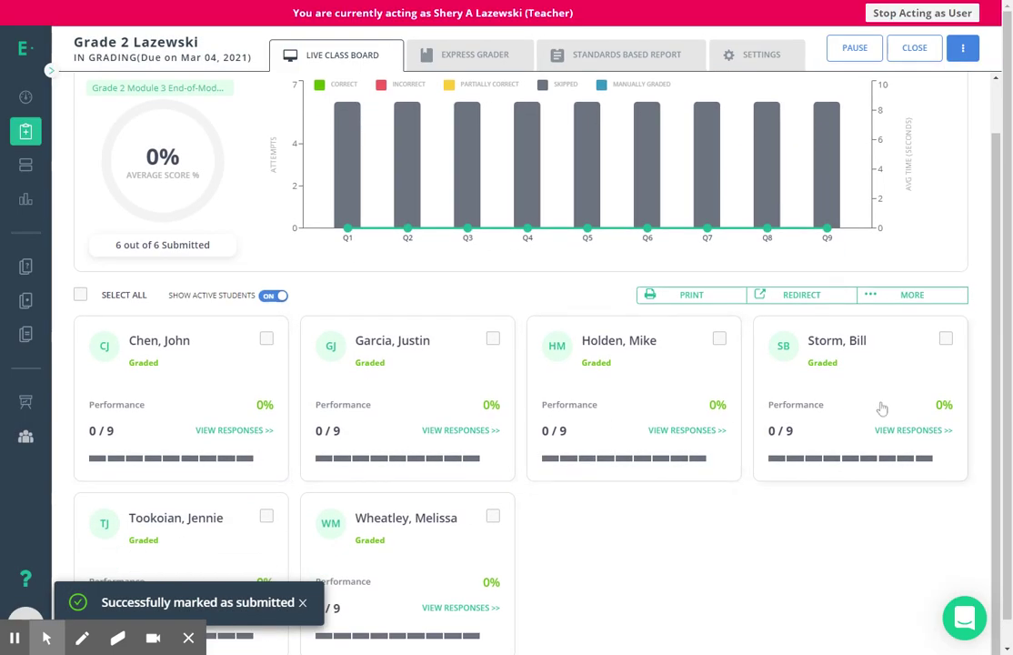
scroll(658, 563, "up", 1)
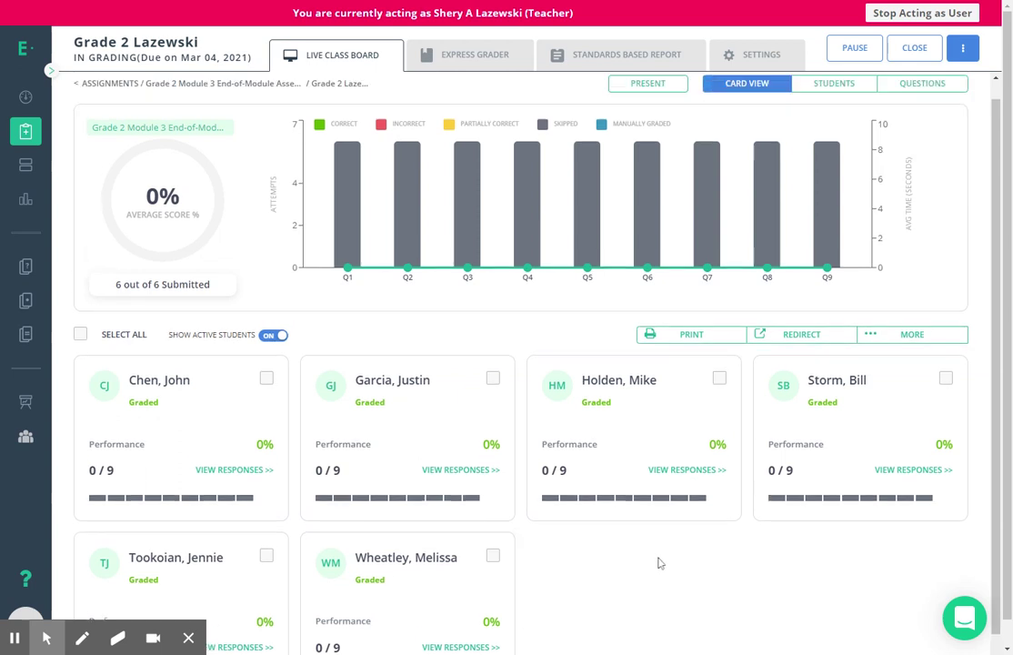
left_click(477, 63)
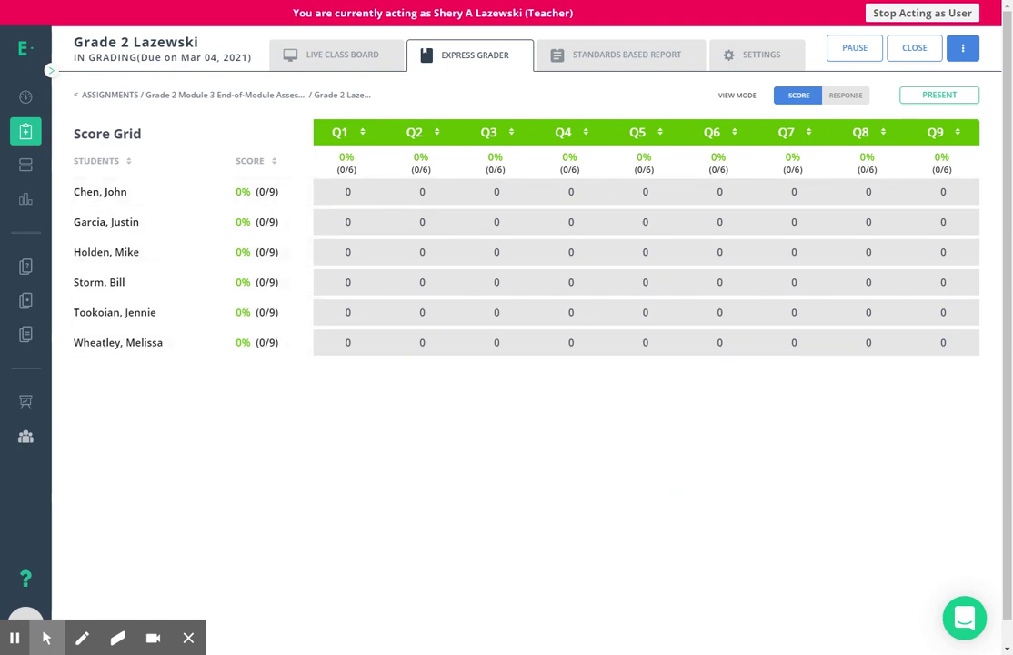
Return to the Assignments list and show the actions for the Grade 2 Module 3 assessment
left_click(26, 135)
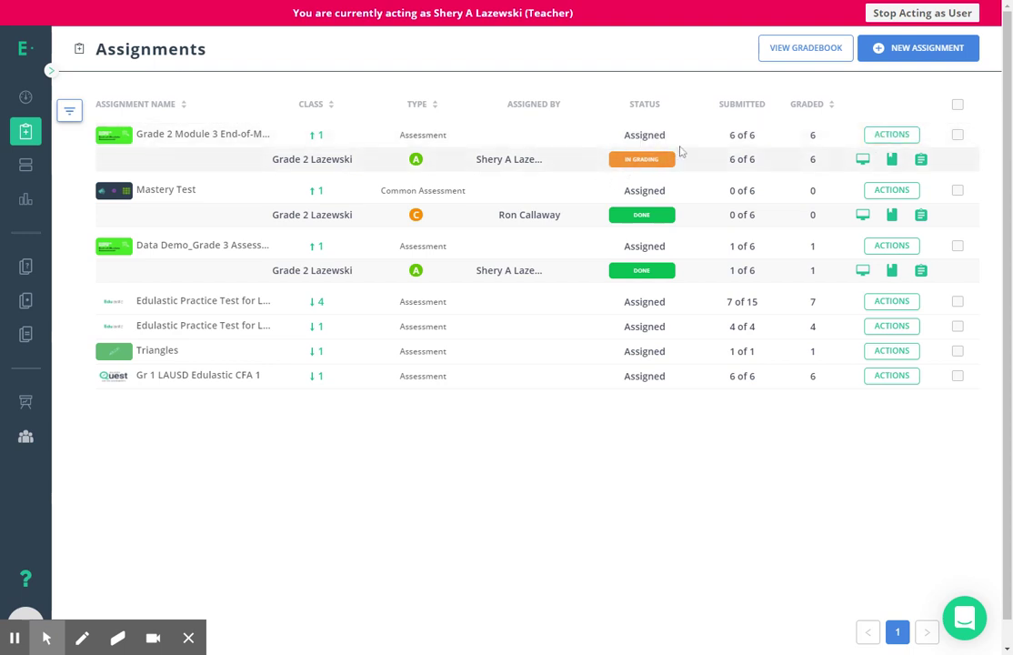
left_click(894, 135)
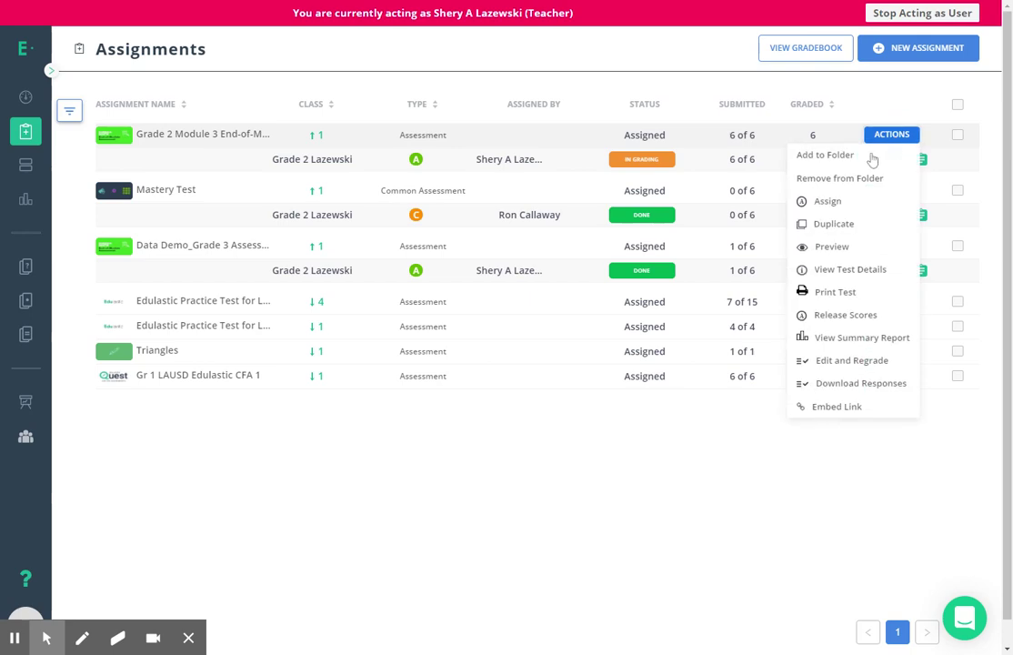
left_click(834, 248)
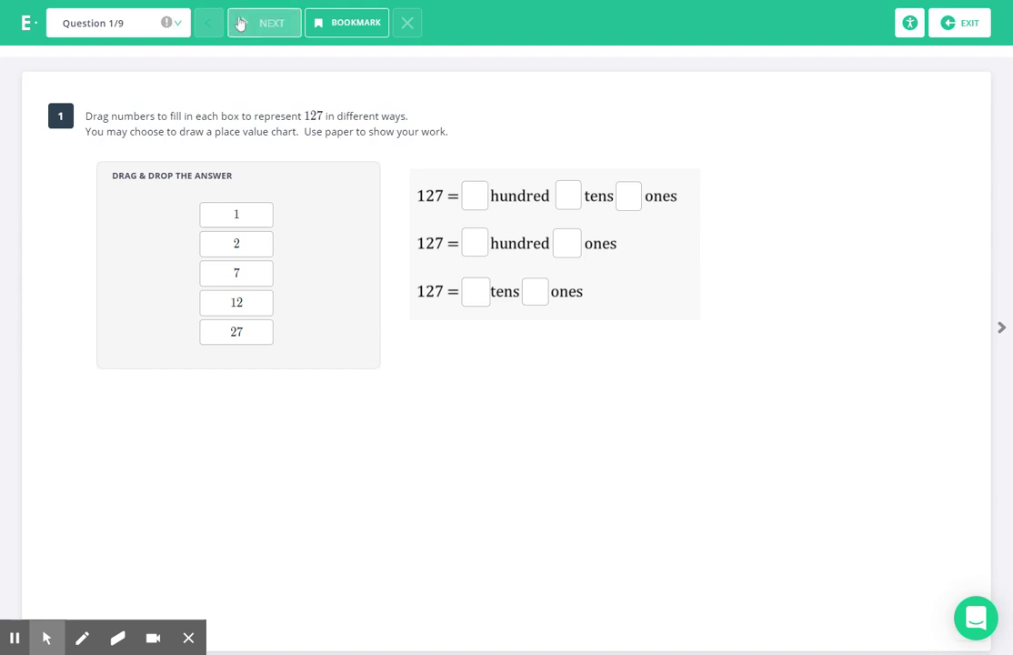
left_click(272, 27)
left_click(272, 27)
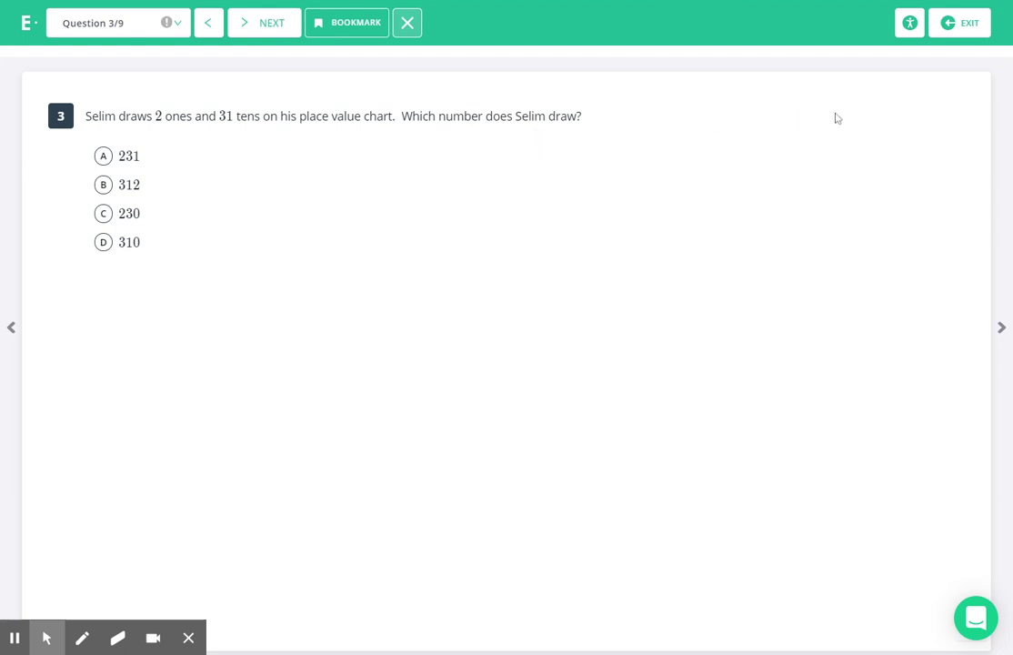
left_click(961, 30)
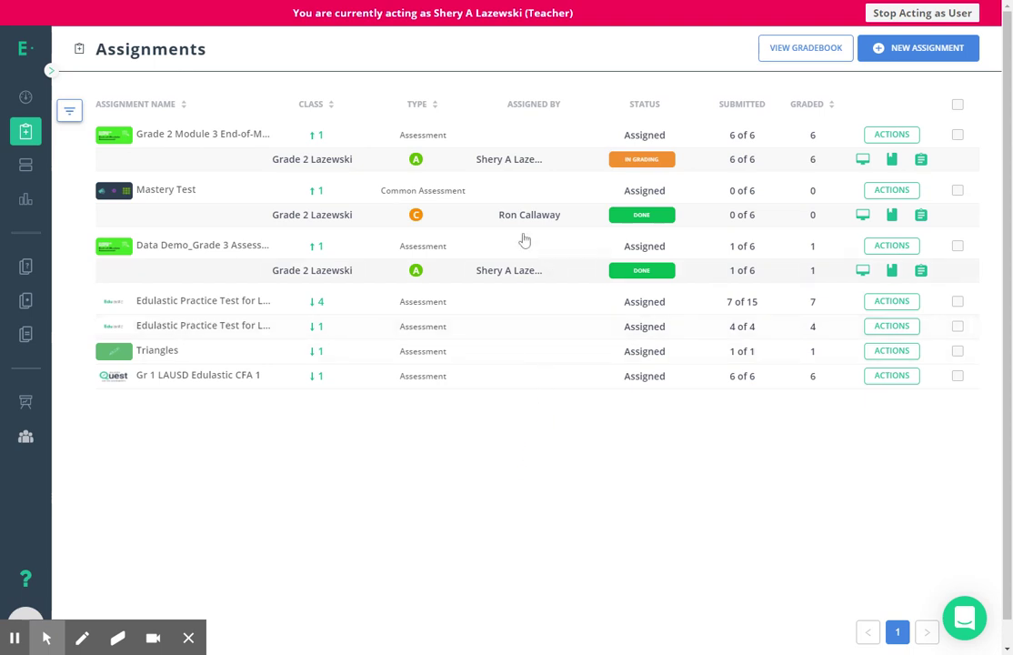
left_click(863, 159)
Open the Express Grader score grid and the first student's Question 1 response
left_click(468, 59)
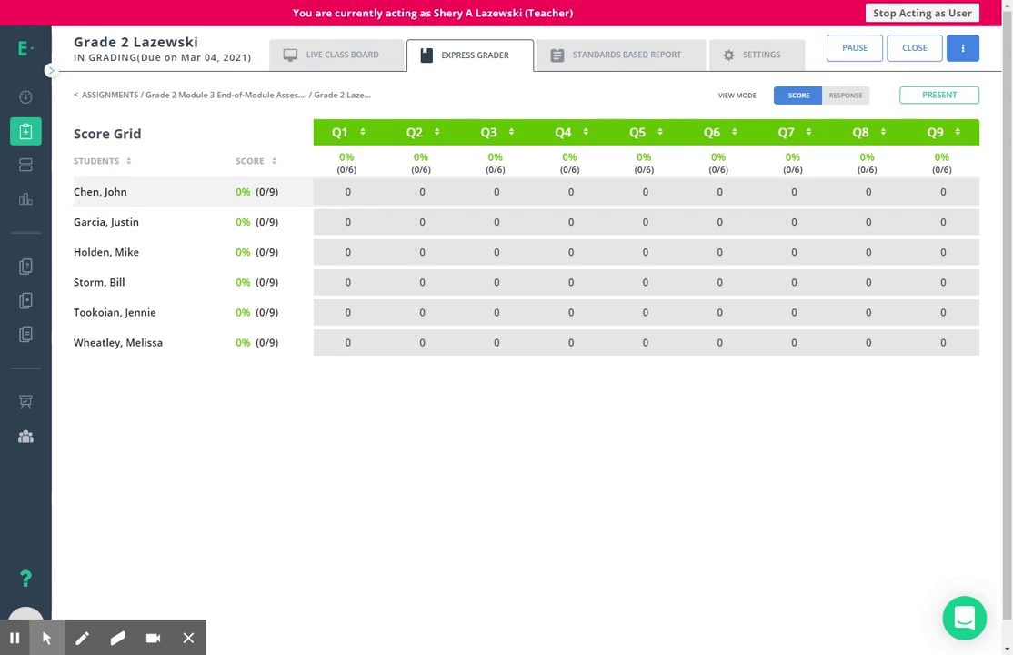
left_click(343, 197)
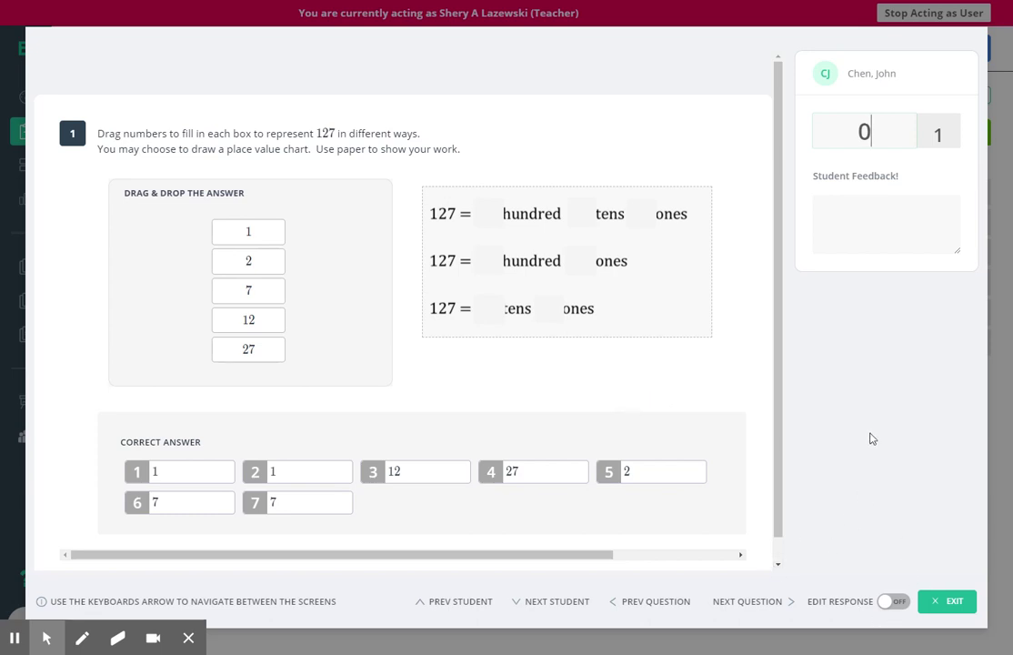
Enable Edit Response and place tiles 1, 2 and 7 into the rows' boxes
left_click(892, 605)
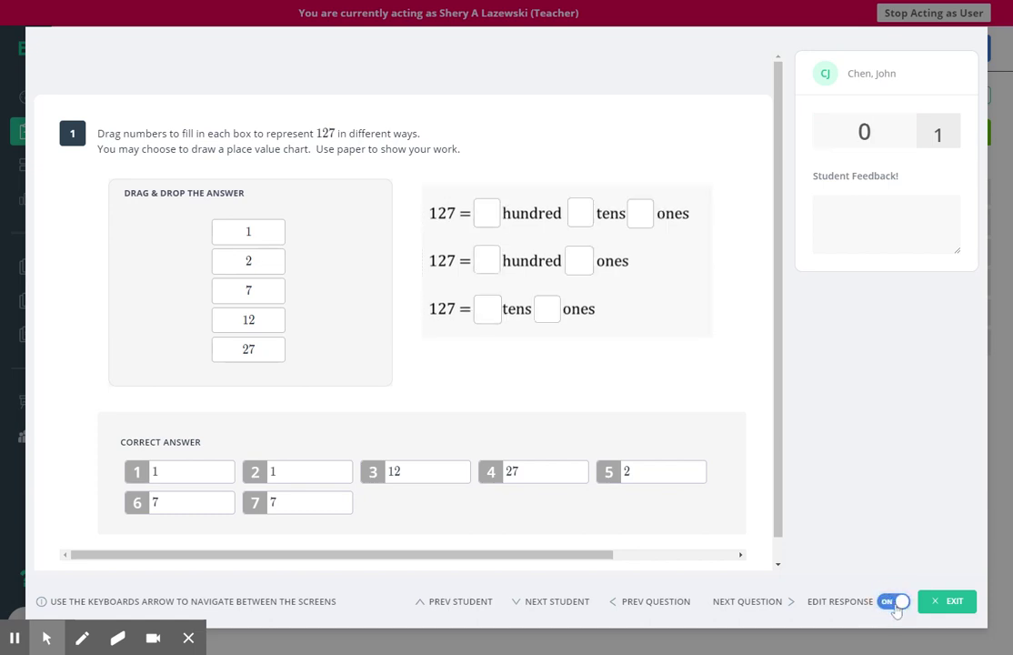
left_click_drag(250, 232, 489, 215)
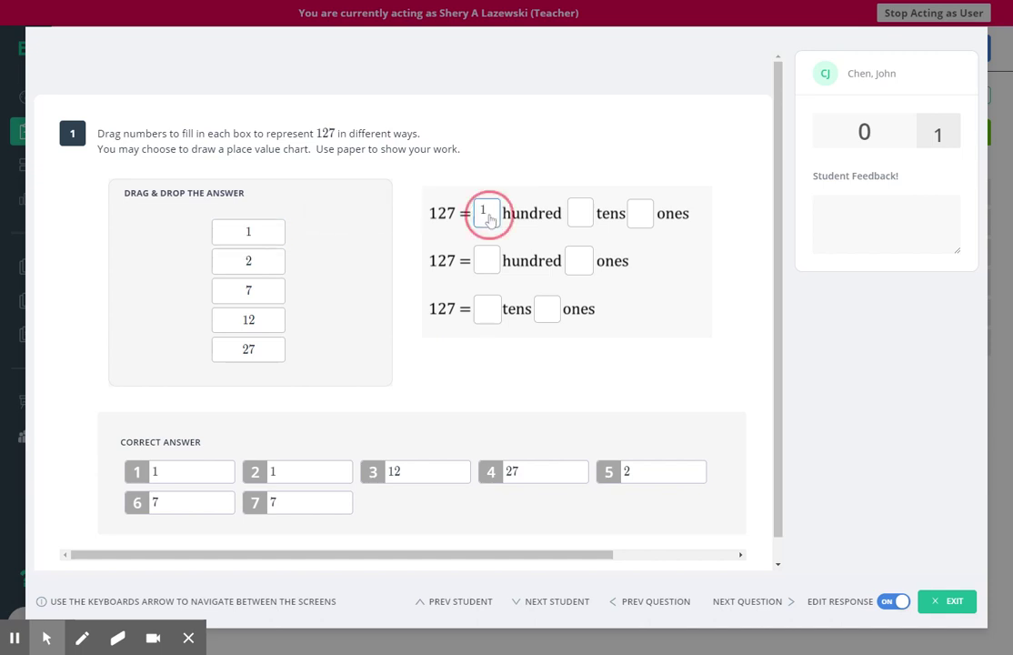
left_click(247, 262)
left_click_drag(248, 264, 484, 260)
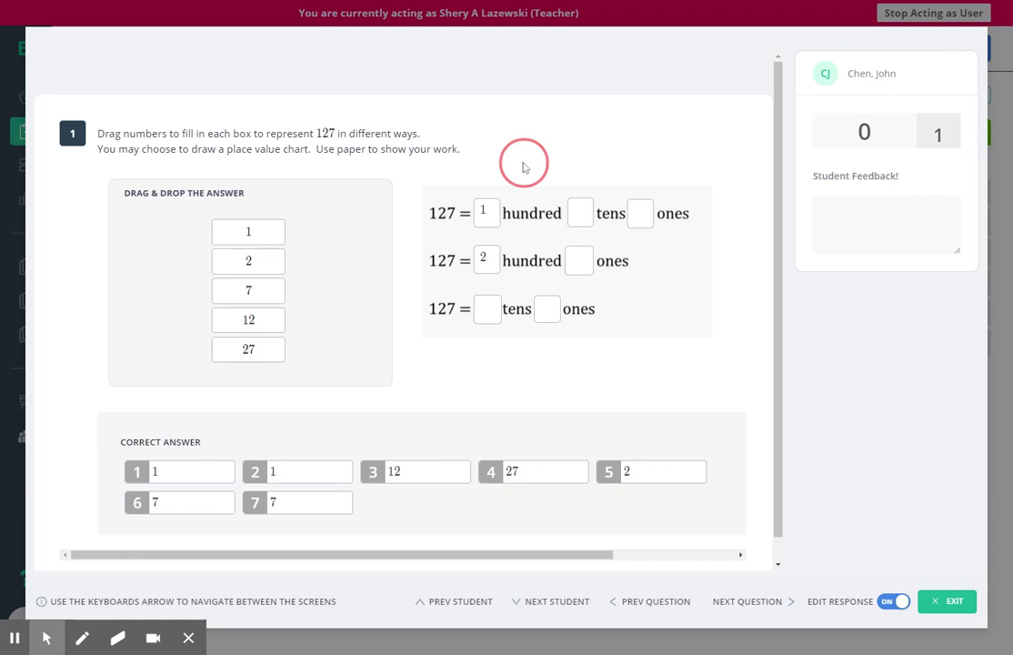
left_click(255, 289)
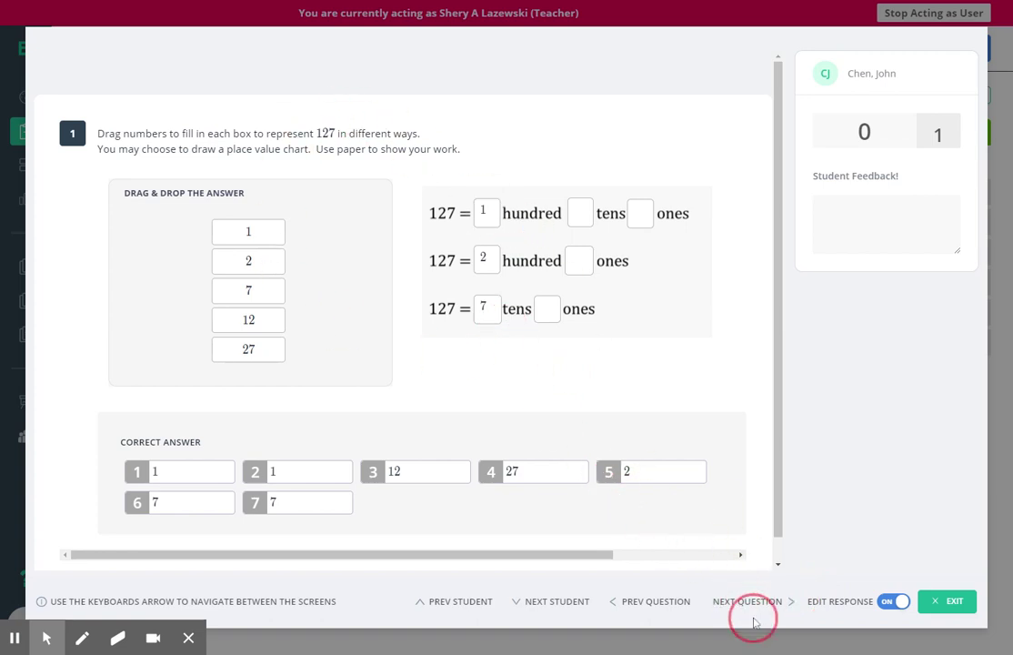
Save the answer, step through questions 2 and 3, and exit to the score grid
left_click(747, 603)
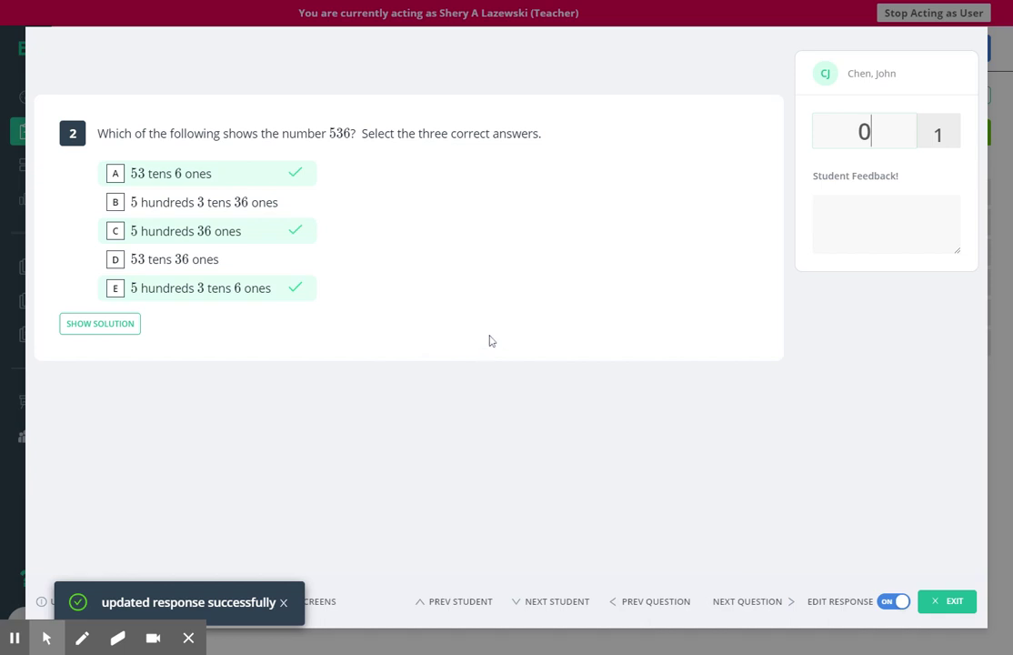
left_click(746, 601)
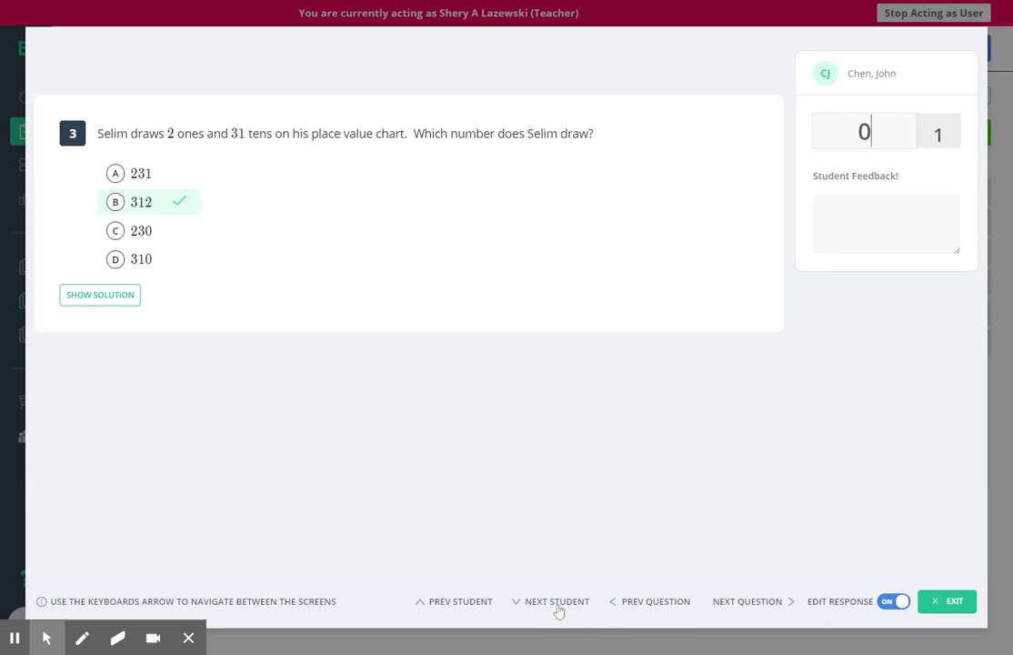
left_click(948, 601)
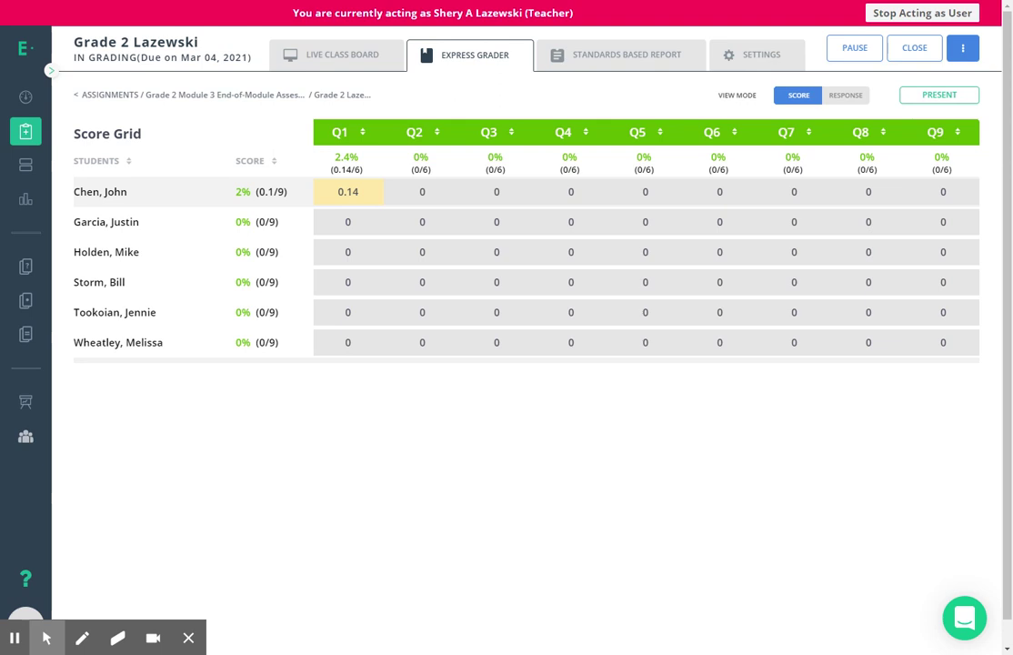
Toggle the grid between responses and scores, then open the Grade 2 Lazewski live class board
left_click(844, 95)
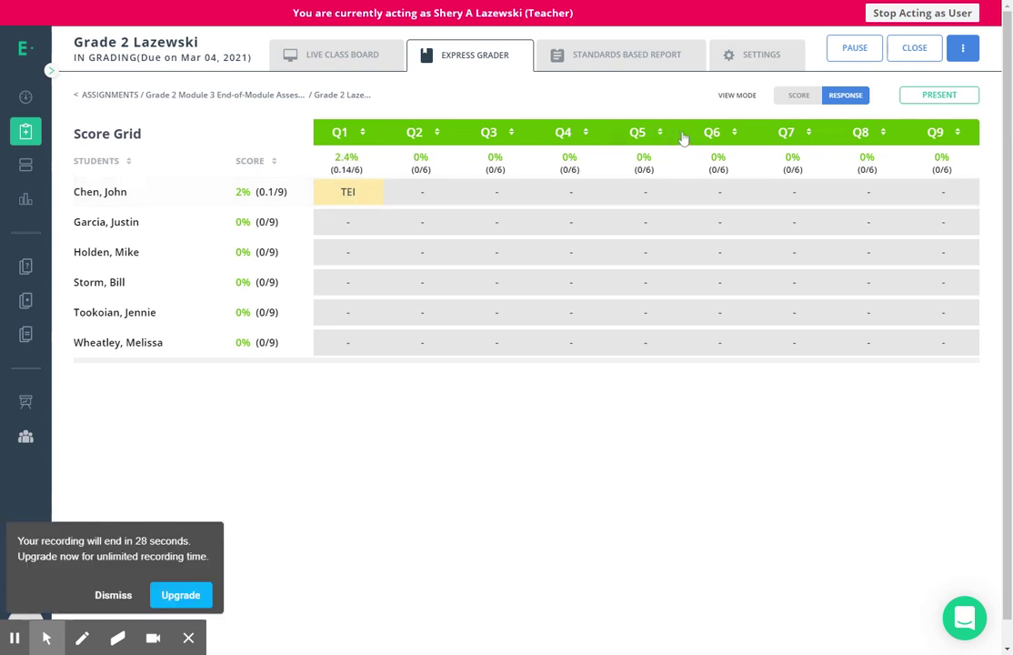
left_click(801, 96)
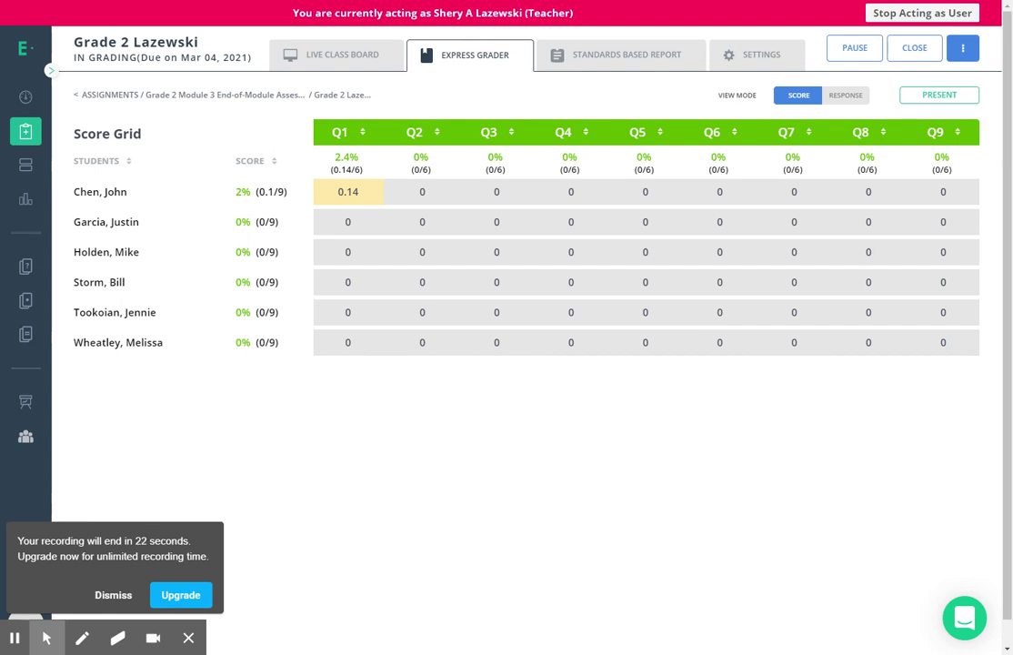
left_click(26, 131)
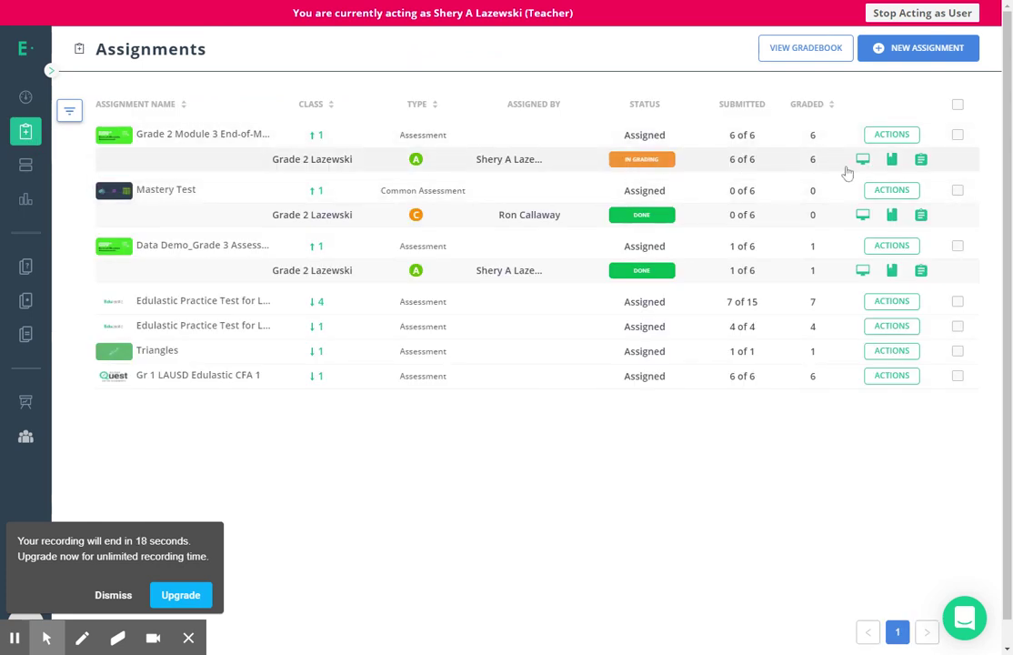
left_click(862, 161)
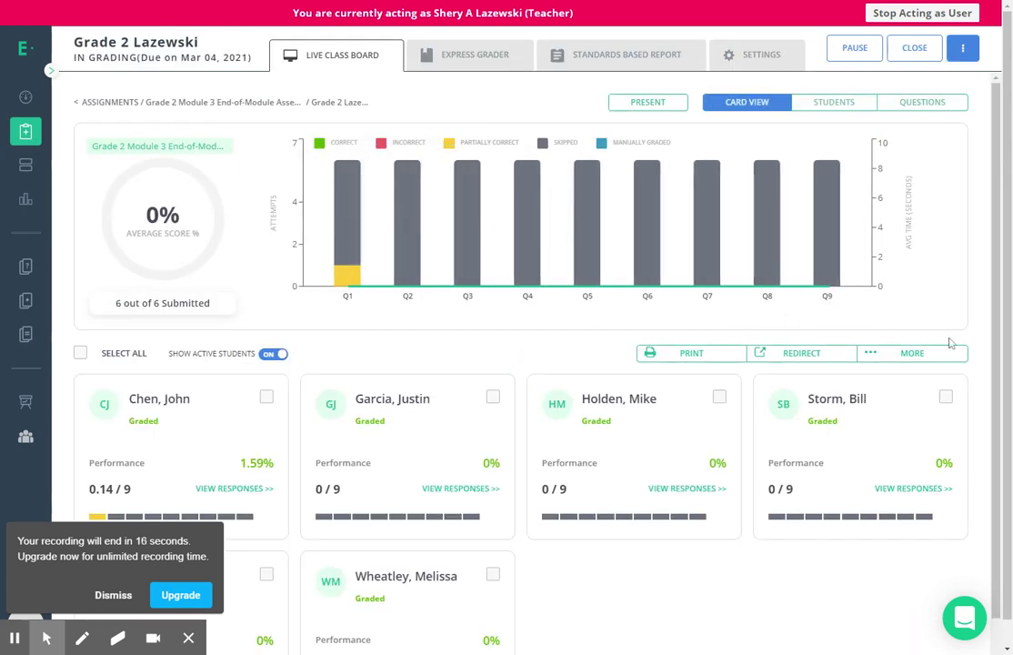
Mark the assessment submitted for all students and recheck the Express Grader score grid
left_click(921, 354)
left_click(838, 386)
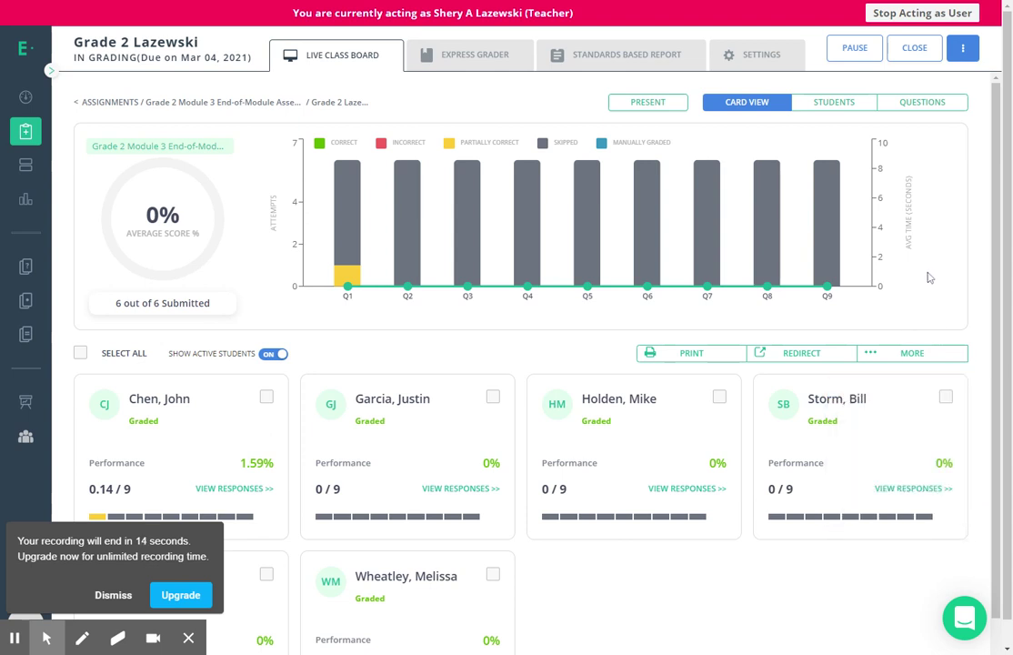
left_click(478, 55)
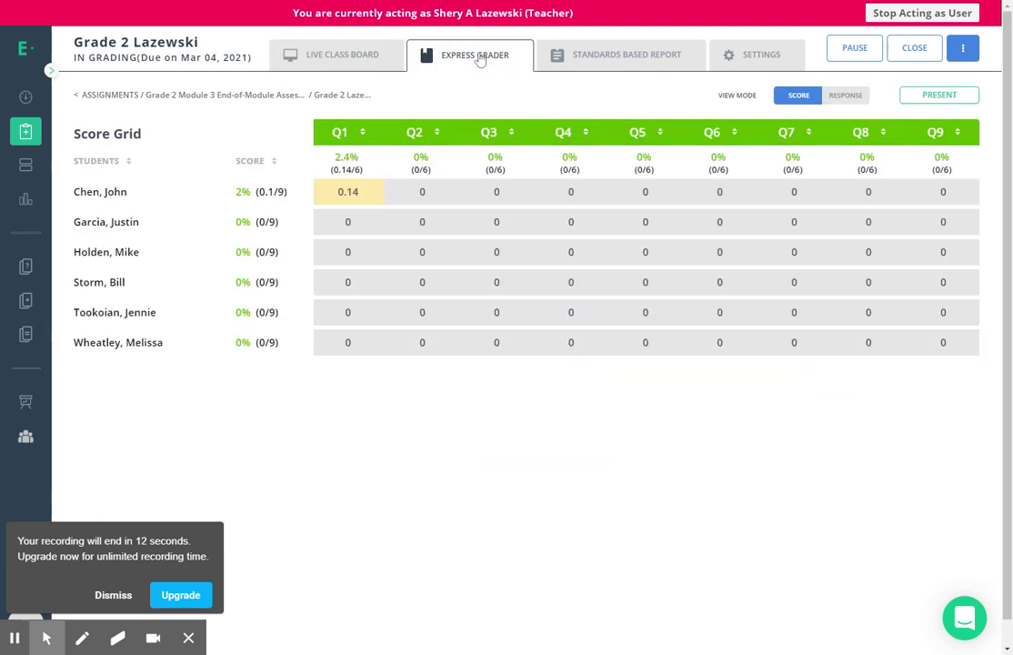